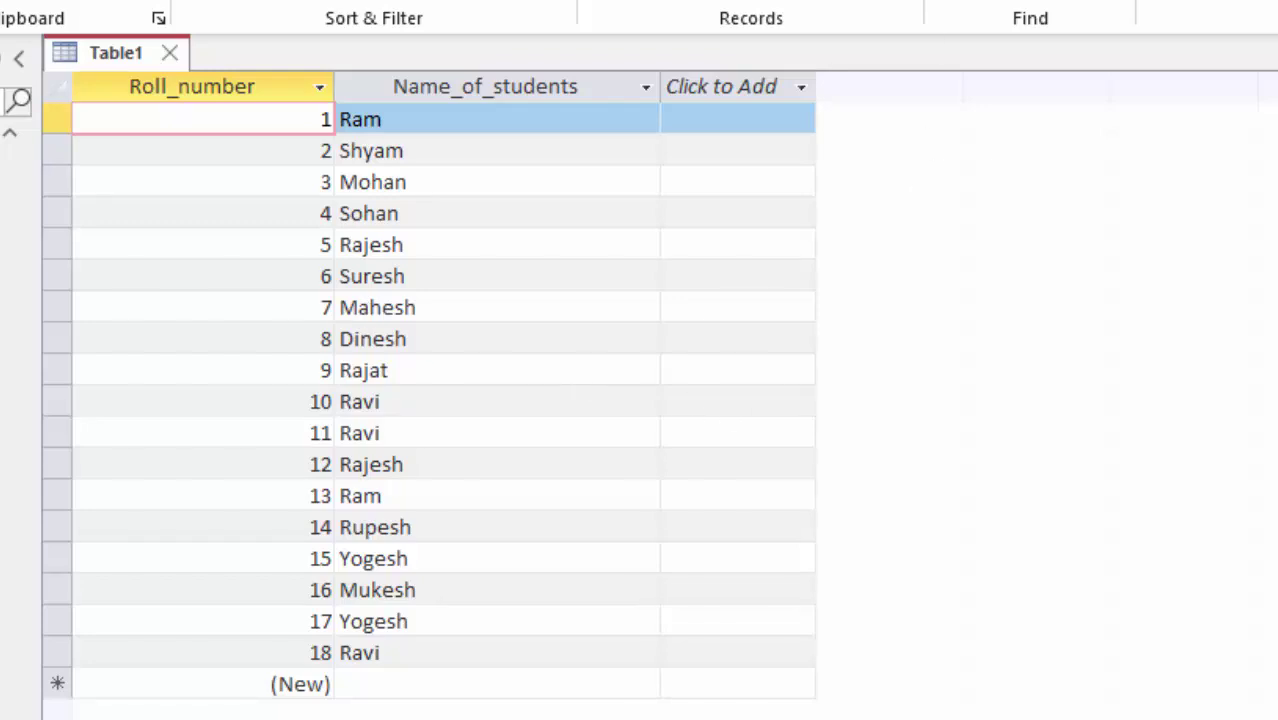
Review Table1's student records, highlighting the repeated Ravi names in rows 10 and 11.
click(463, 211)
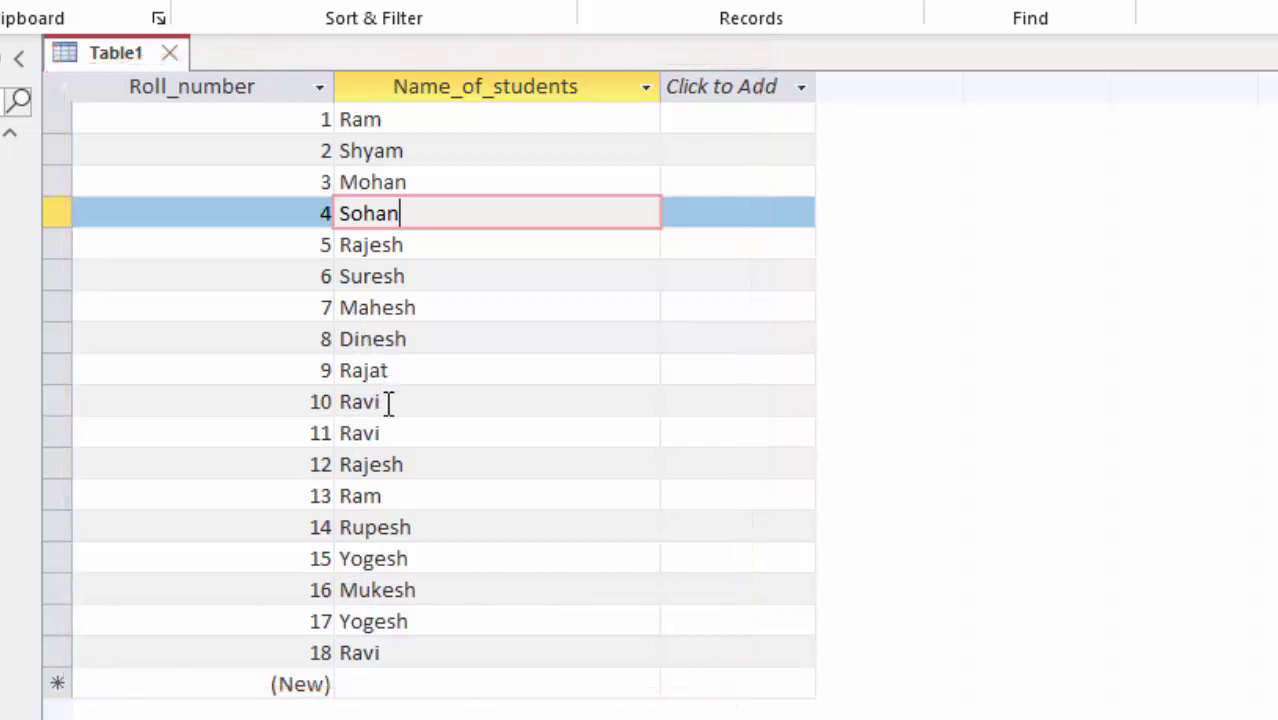
drag(389, 402, 280, 405)
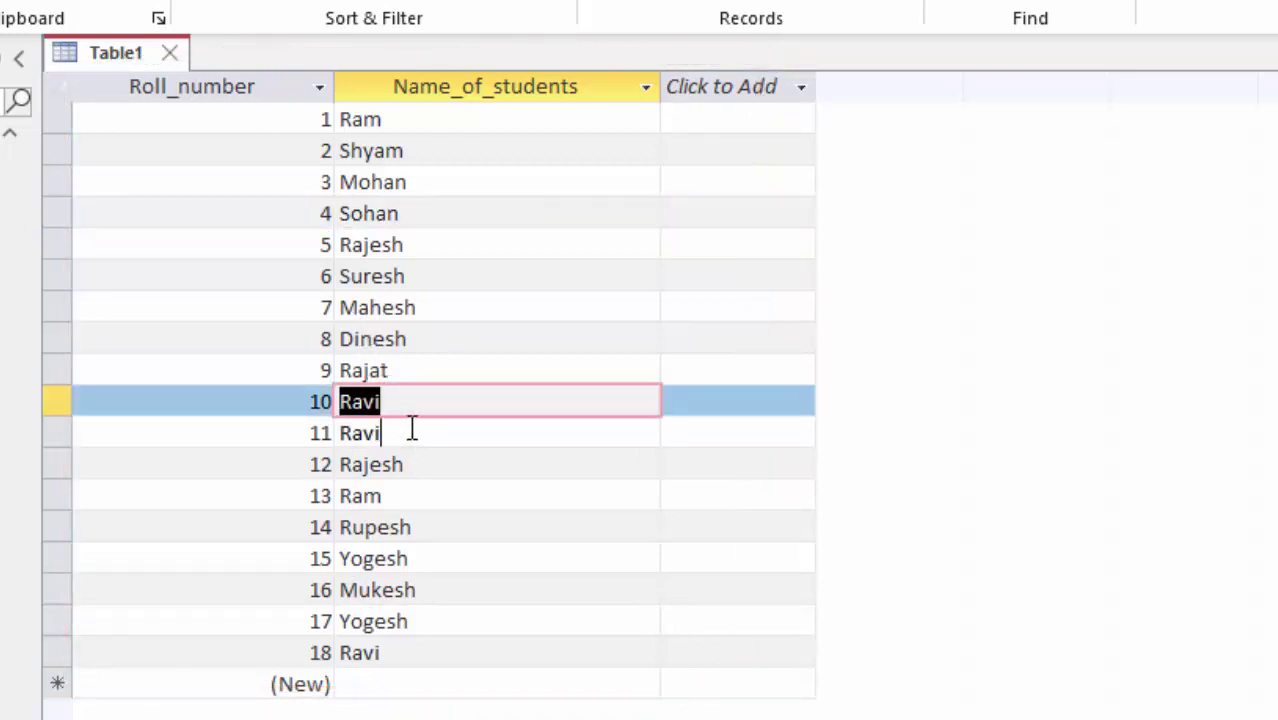
drag(411, 430, 328, 432)
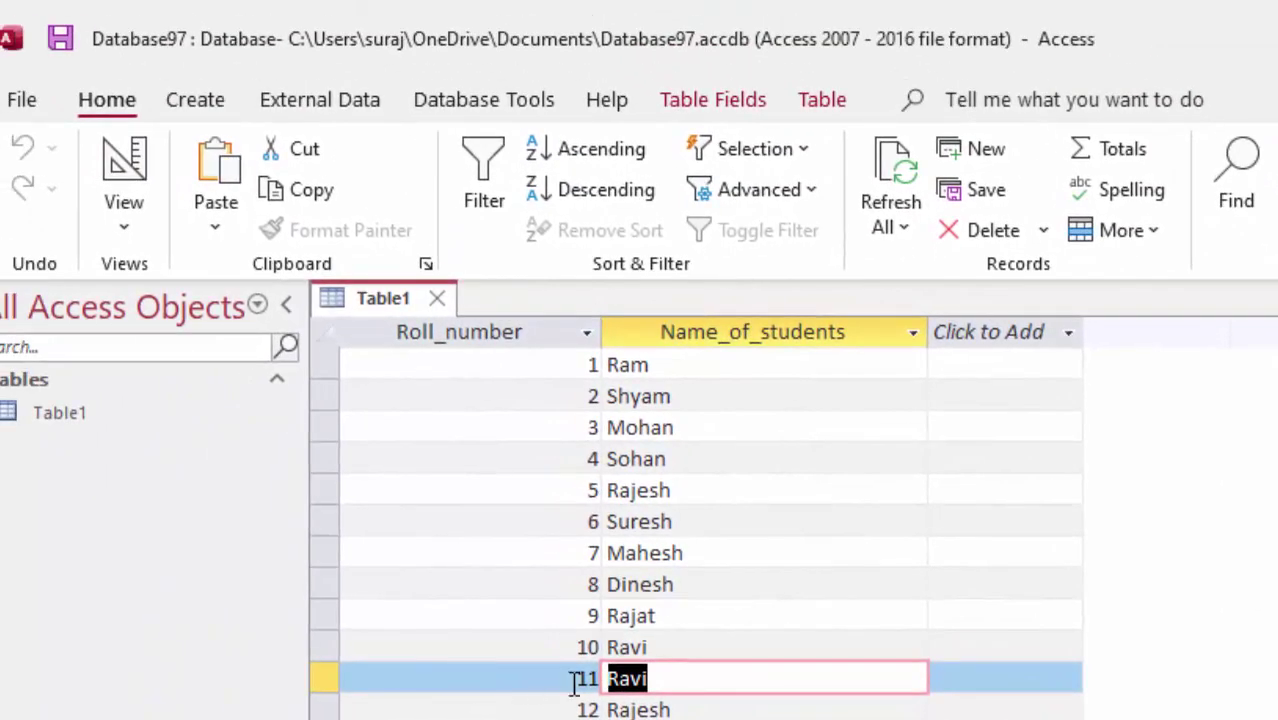
Close the Table1 datasheet and start a new blank query in Design view.
click(437, 298)
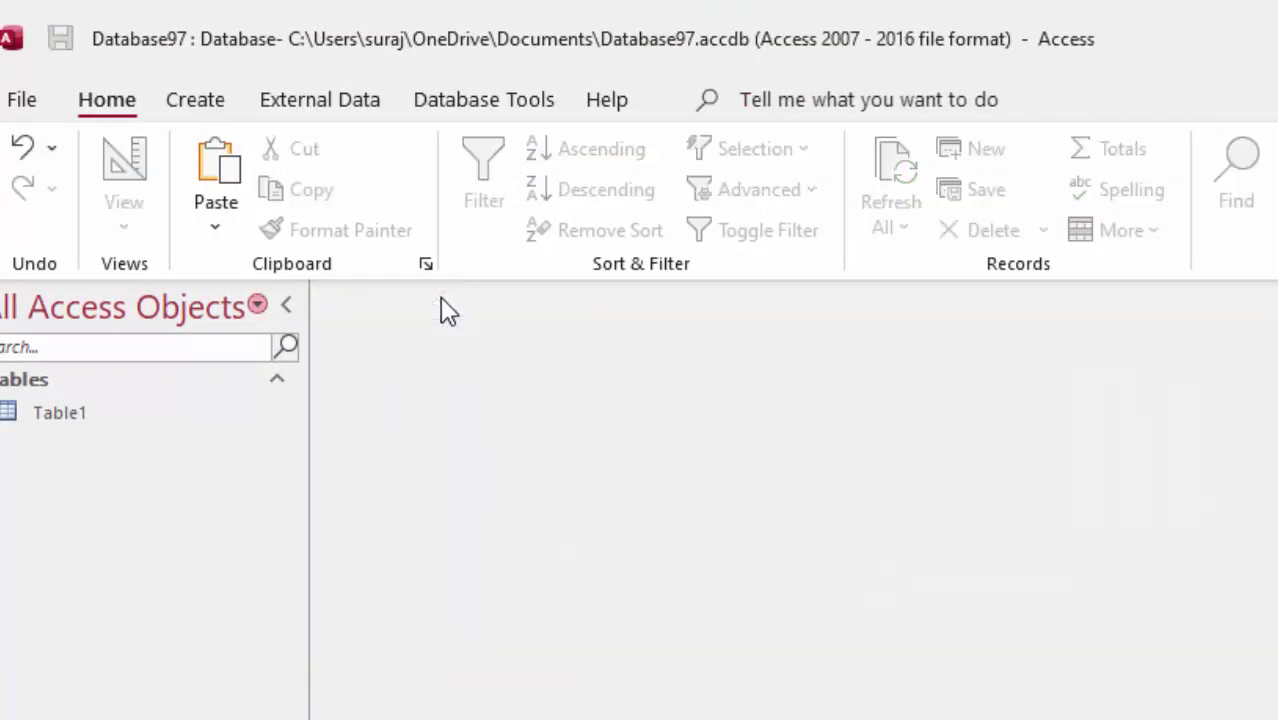
click(204, 105)
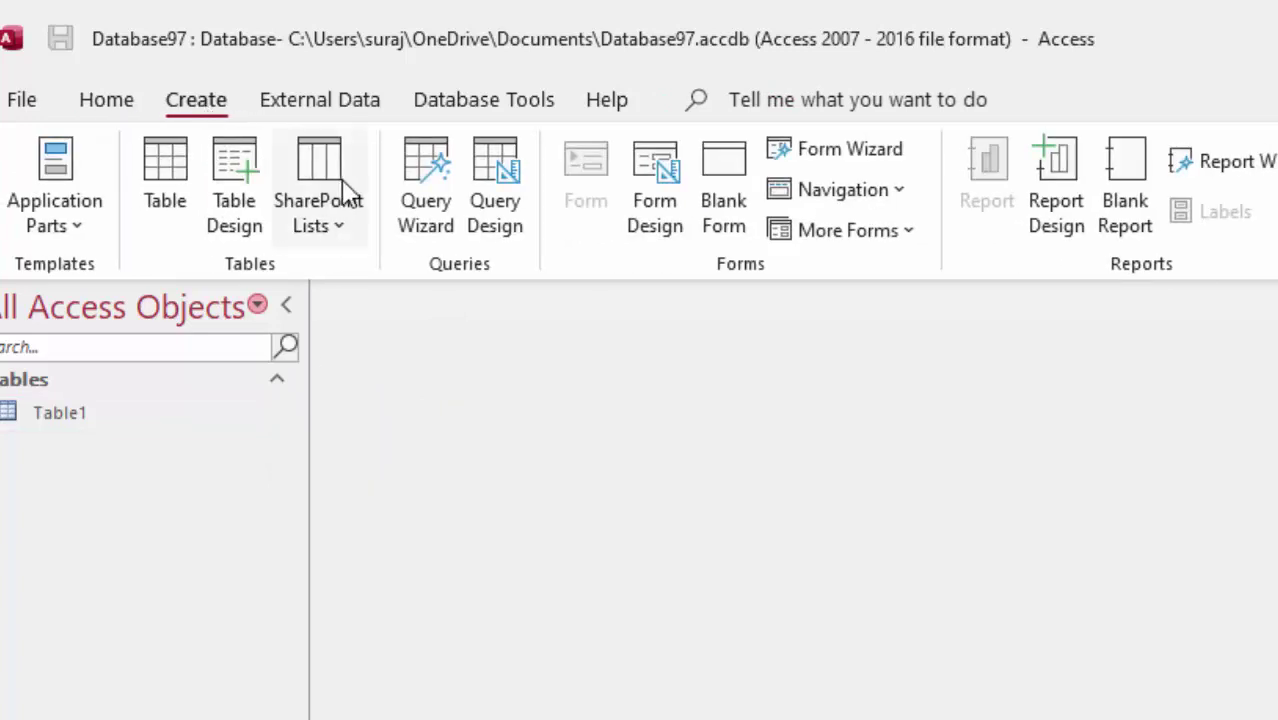
click(503, 175)
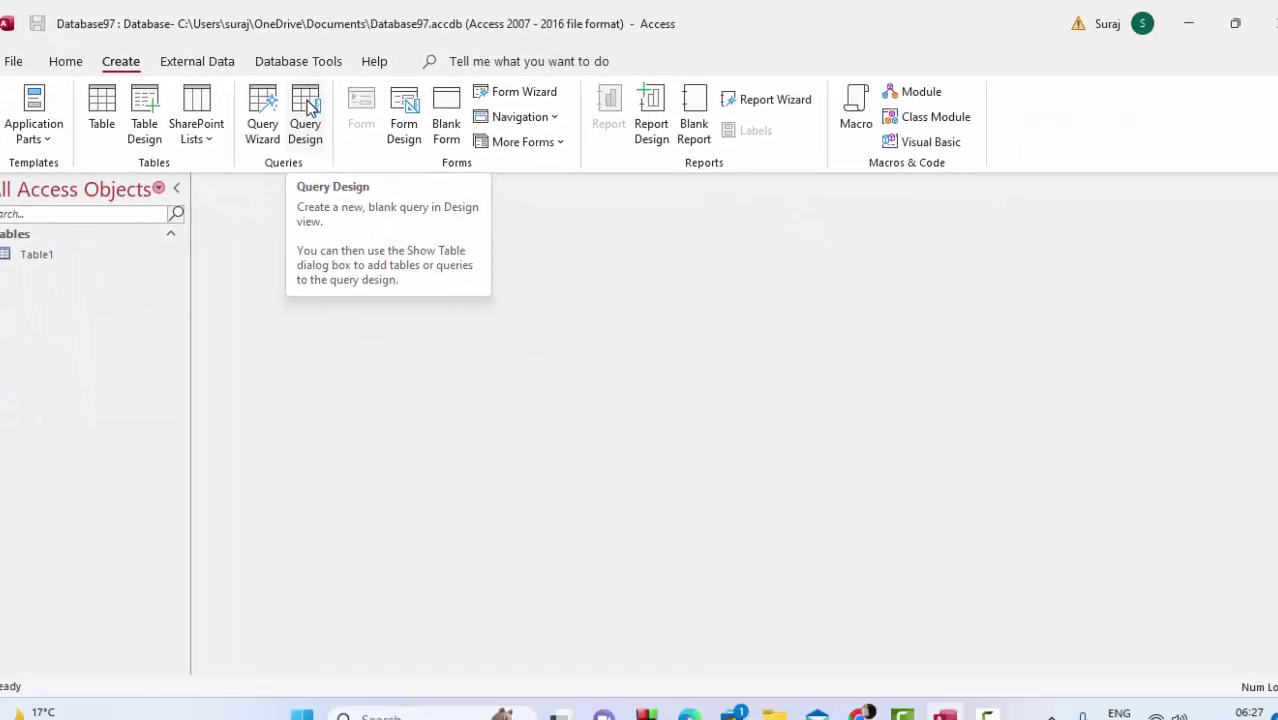
click(307, 110)
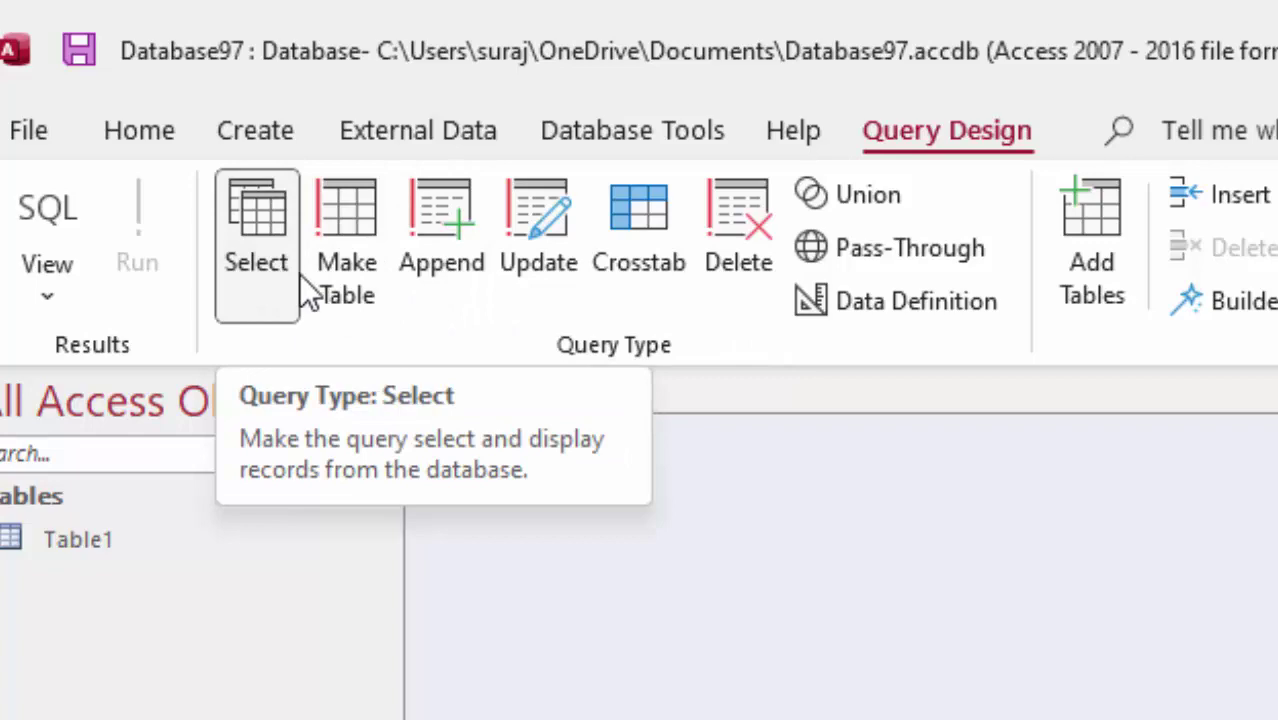
Add Table1 to the query with the Roll_number and Name_of_students fields.
double_click(925, 540)
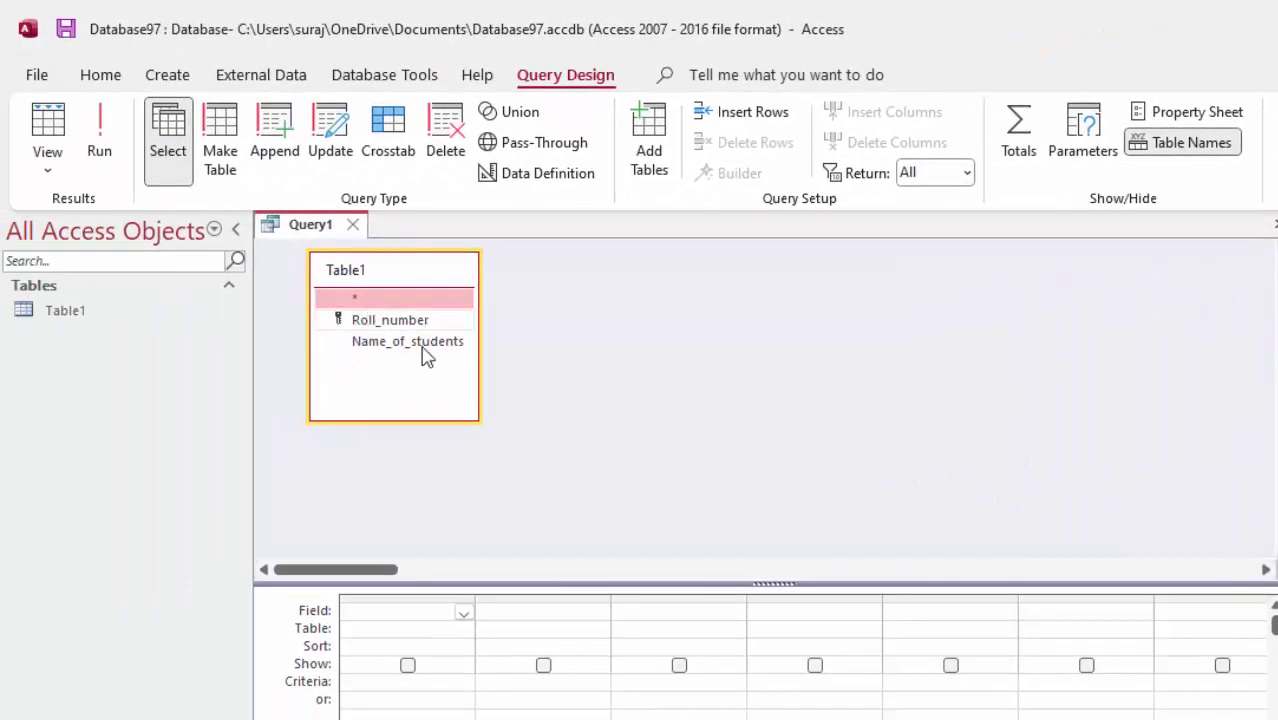
double_click(412, 324)
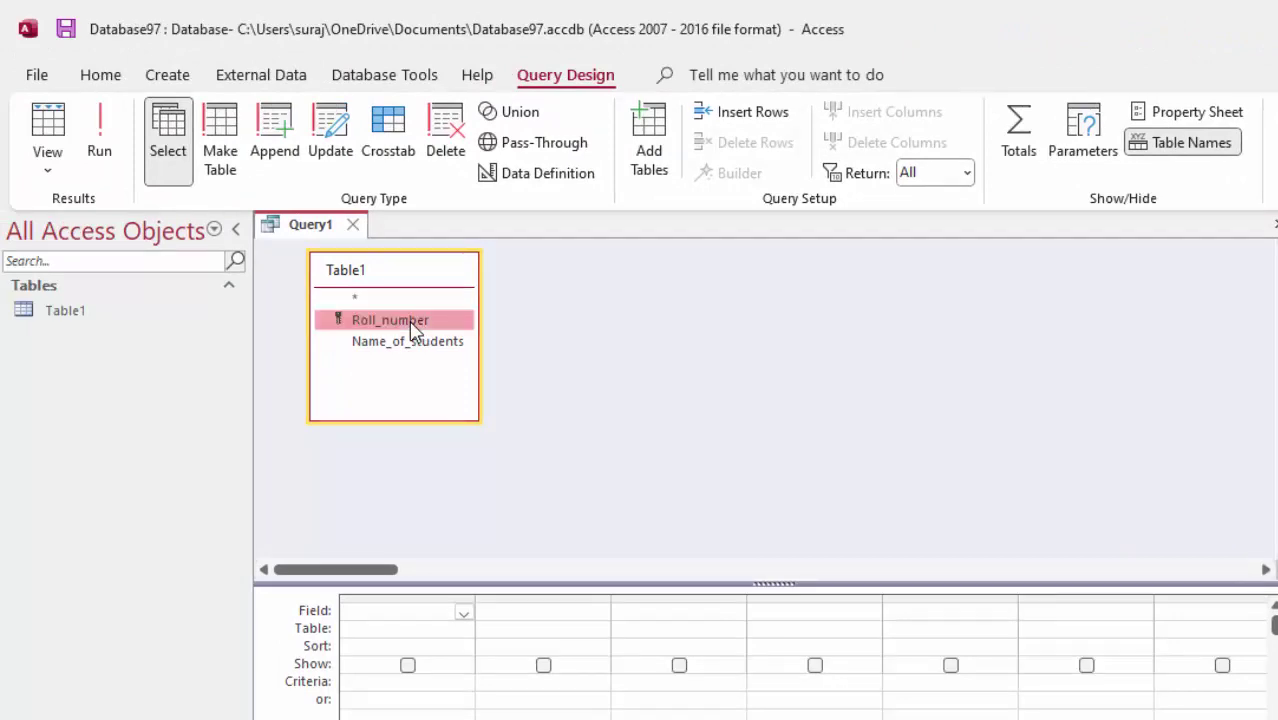
double_click(415, 341)
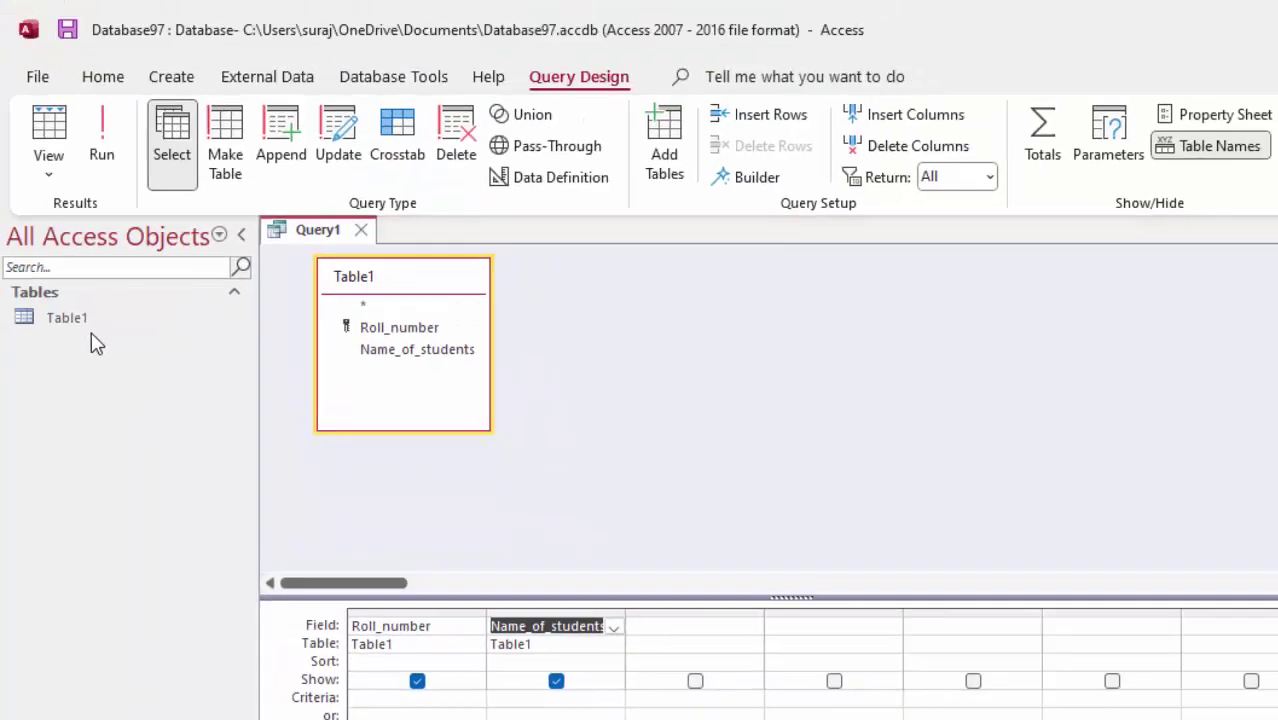
Reopen Table1 and check the Ravi records in rows 10, 11 and 18.
double_click(88, 334)
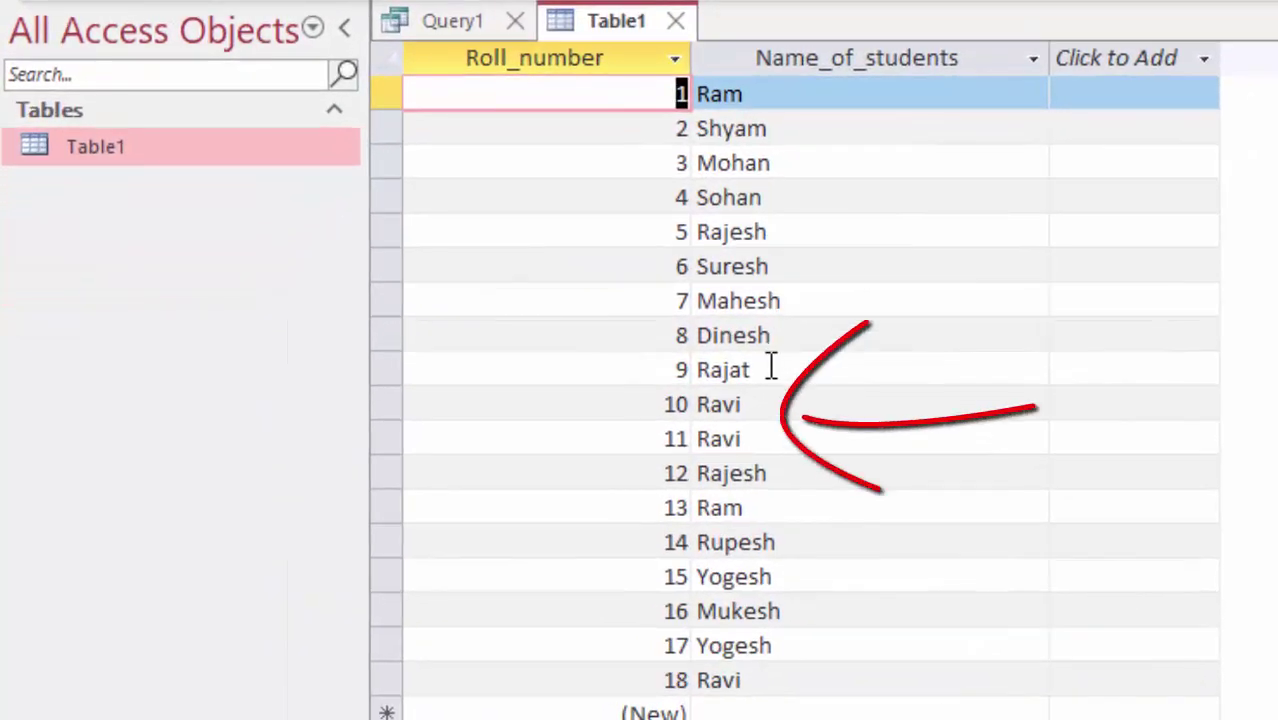
drag(748, 406, 654, 410)
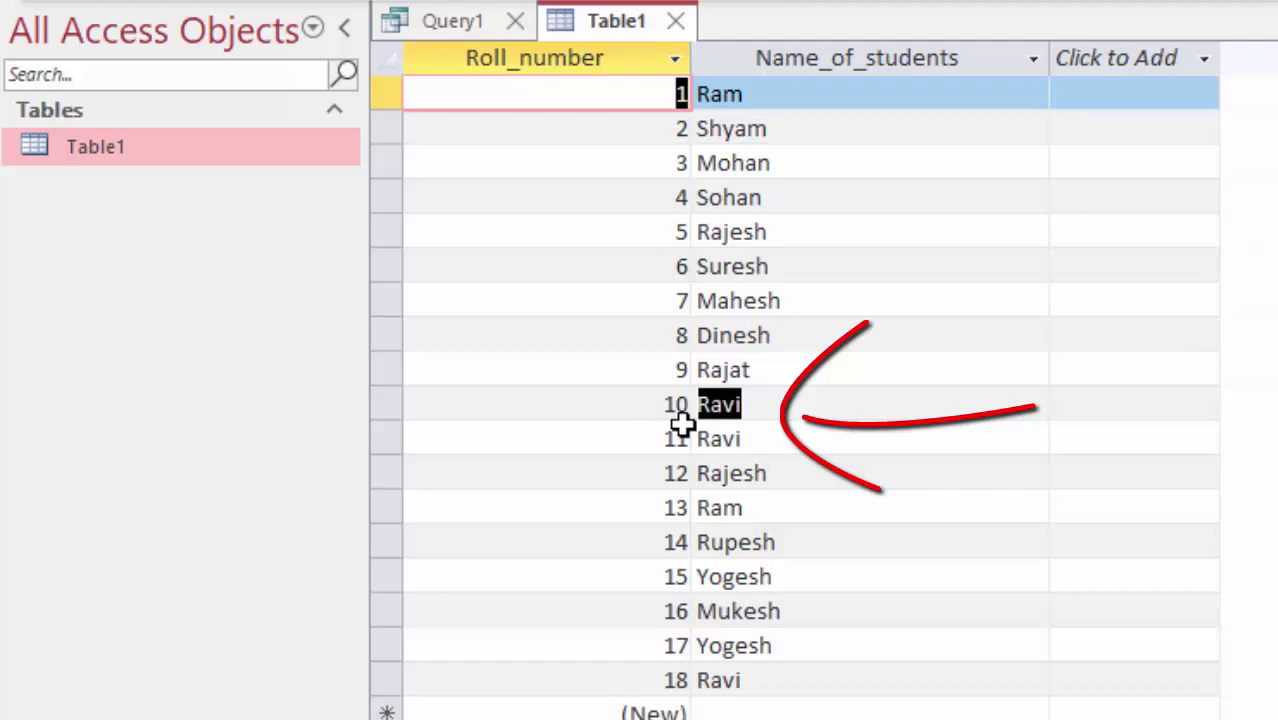
click(700, 415)
key(Down)
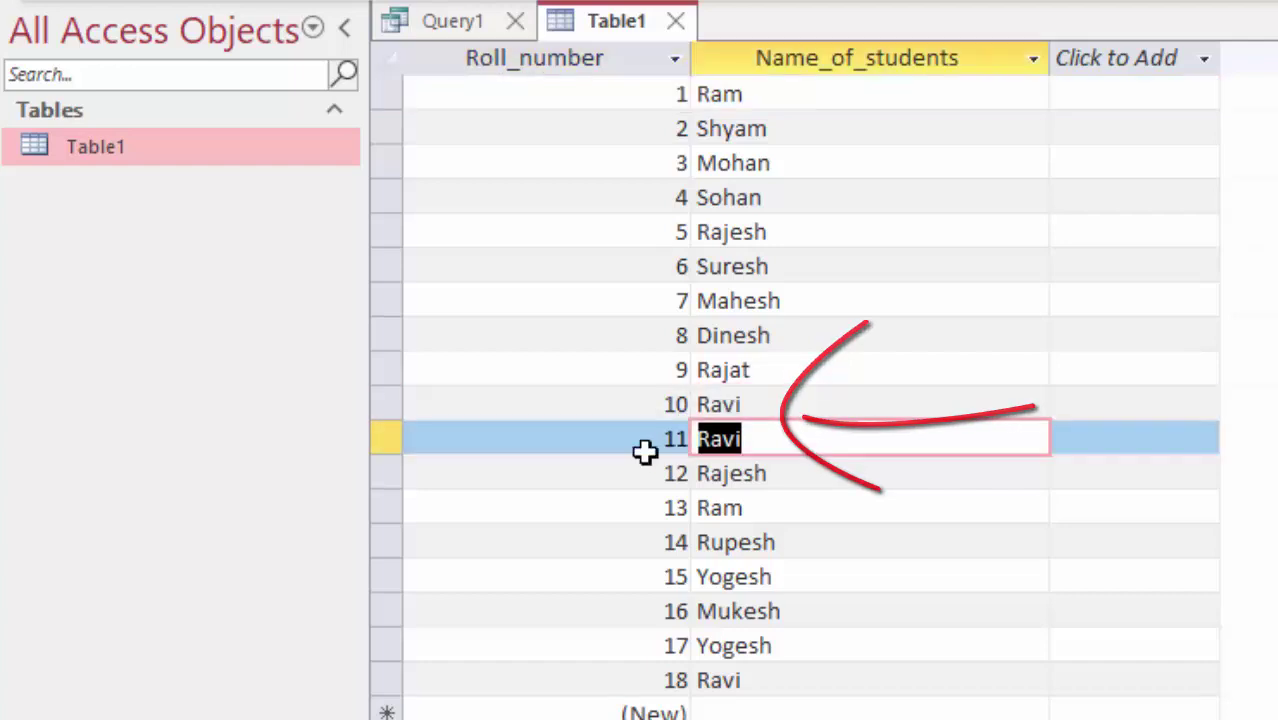
click(646, 680)
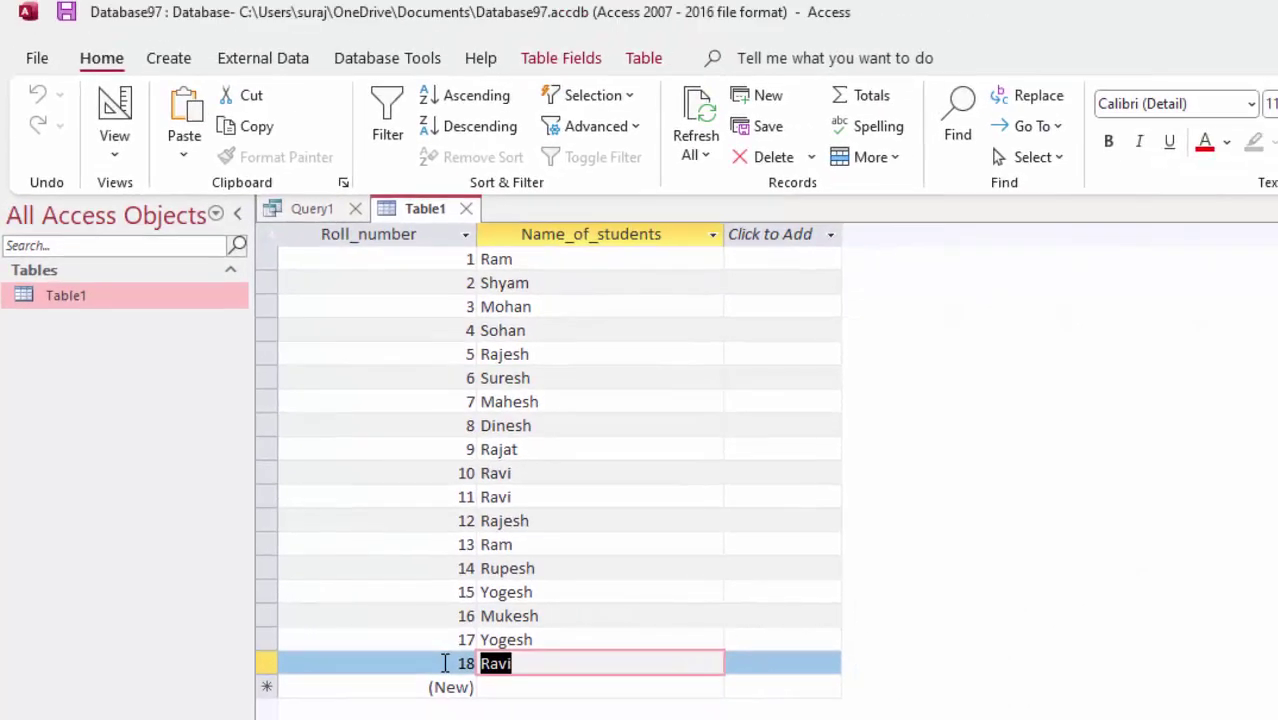
Set the Name_of_students criterion to Ravi and run Query1, returning roll numbers 10, 11 and 18.
click(340, 210)
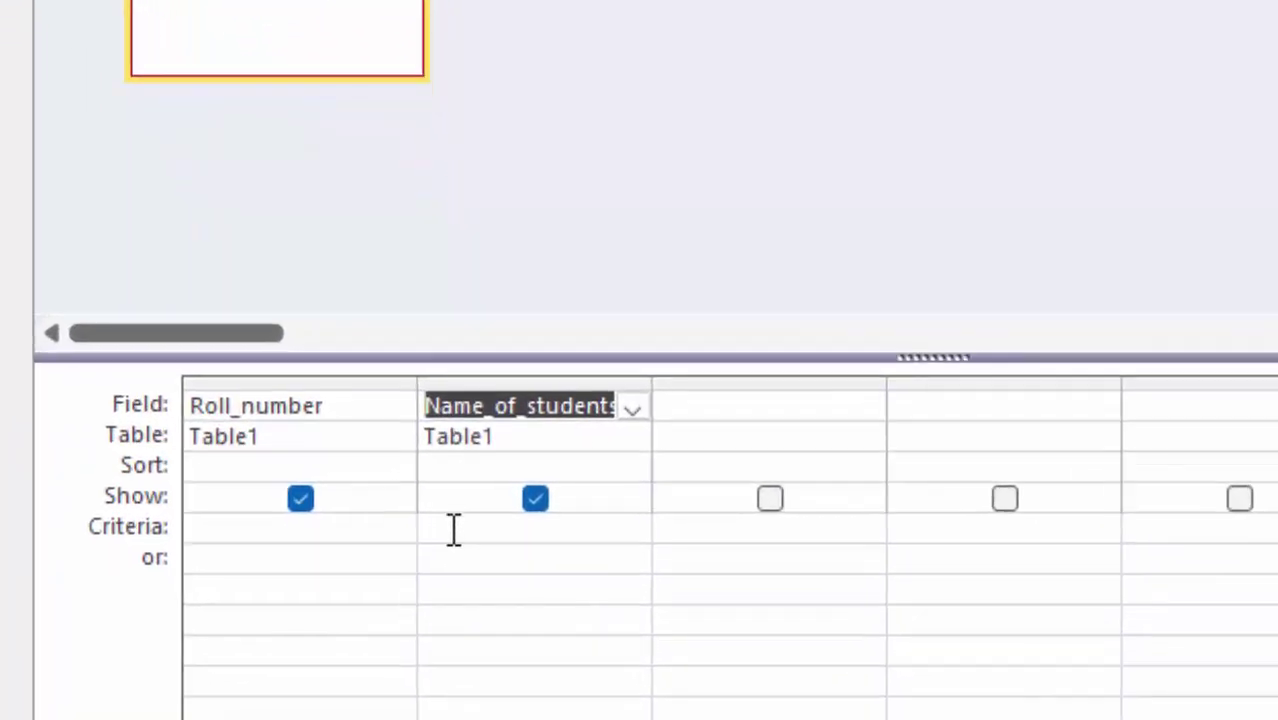
click(453, 524)
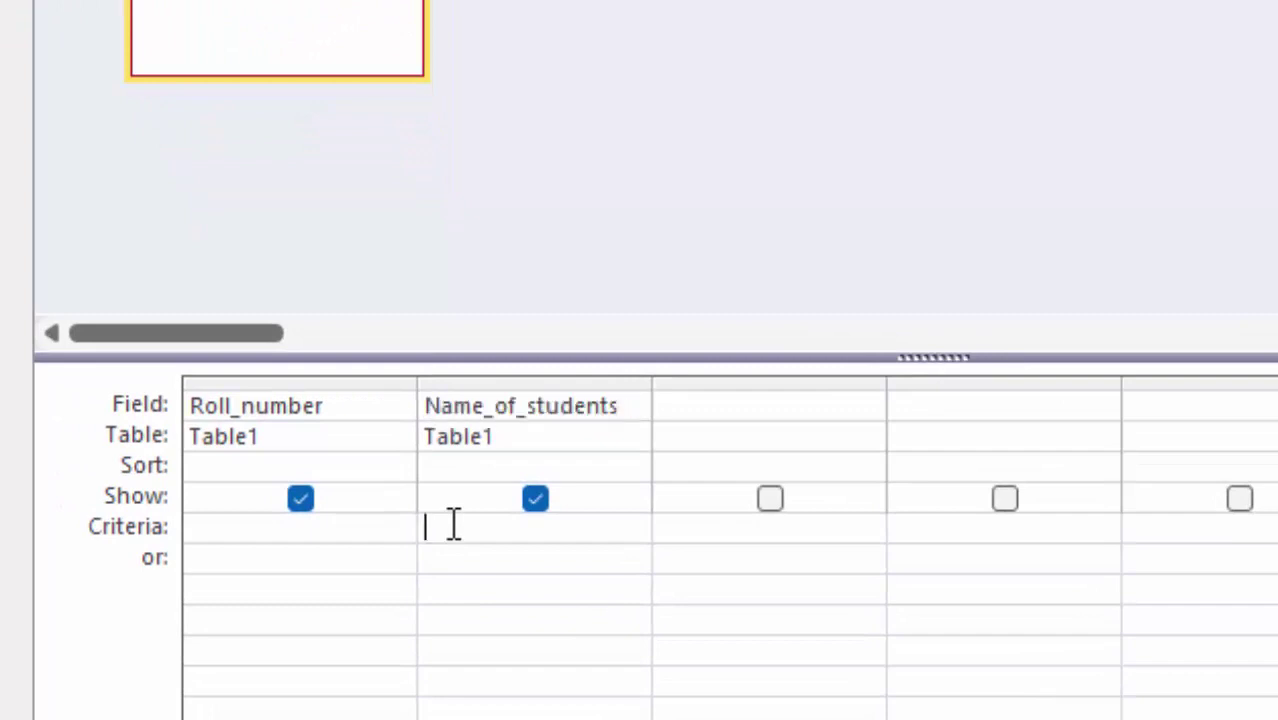
text(Ray)
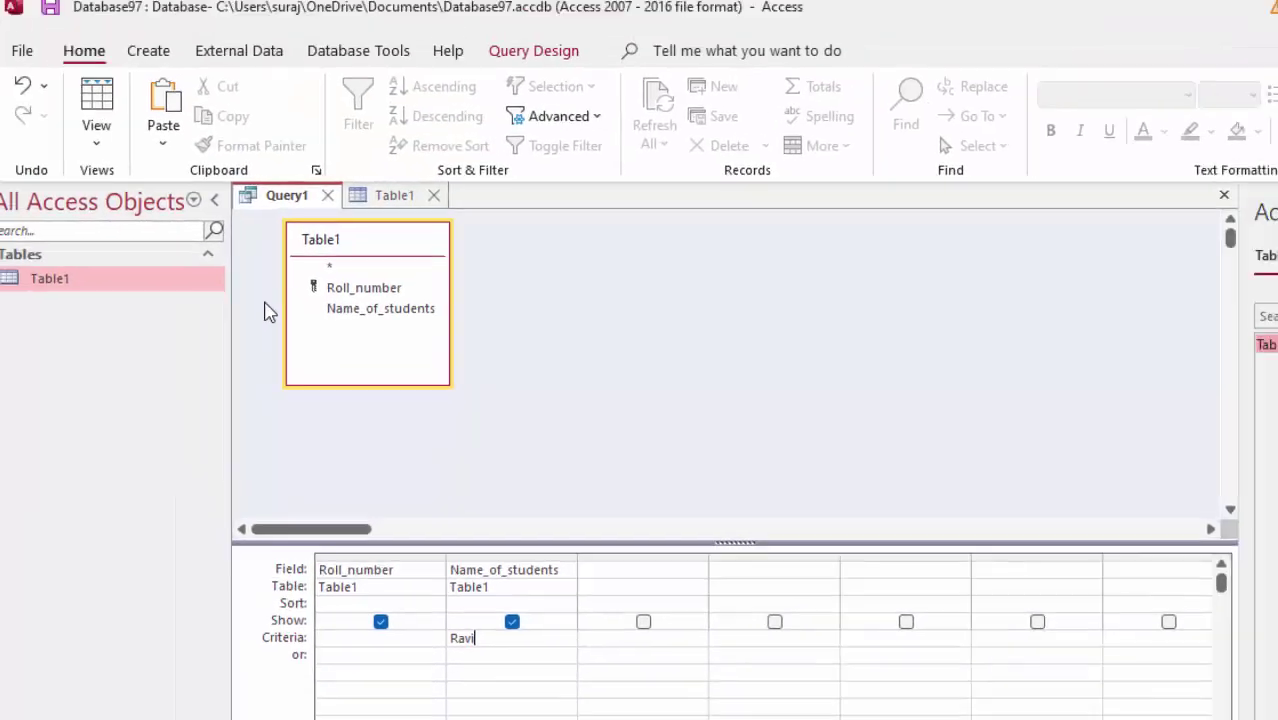
click(540, 72)
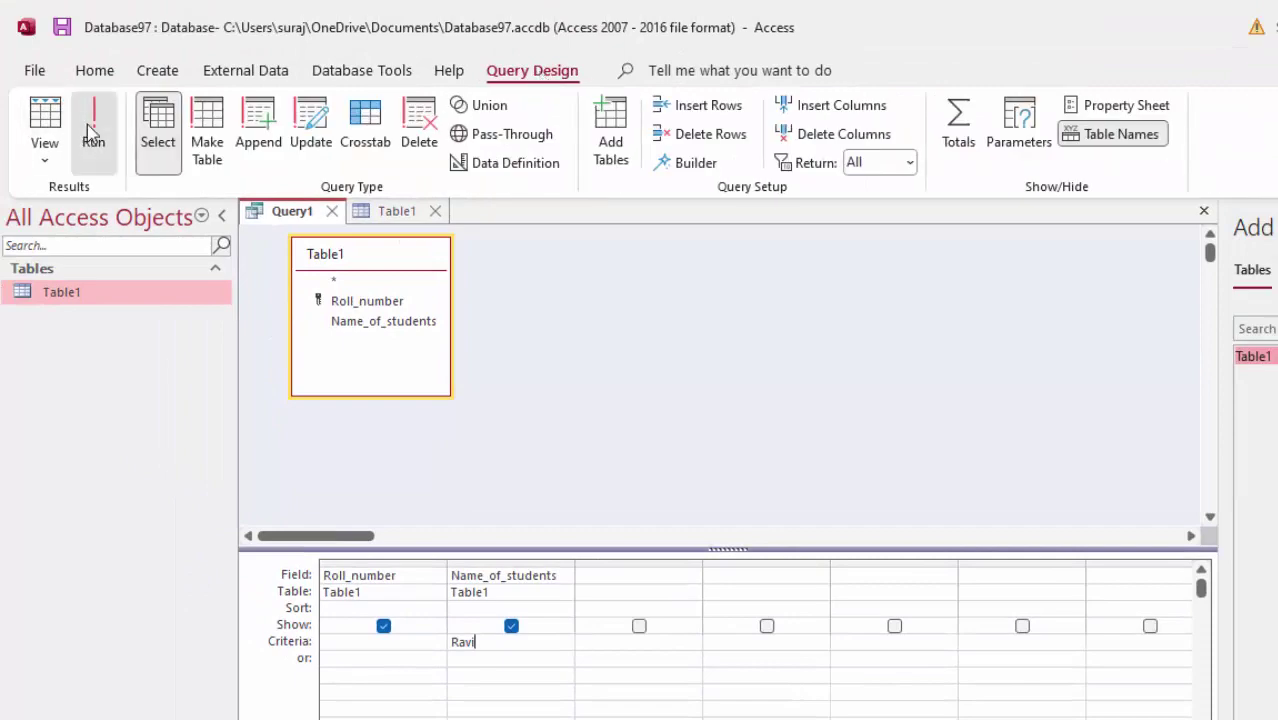
click(88, 128)
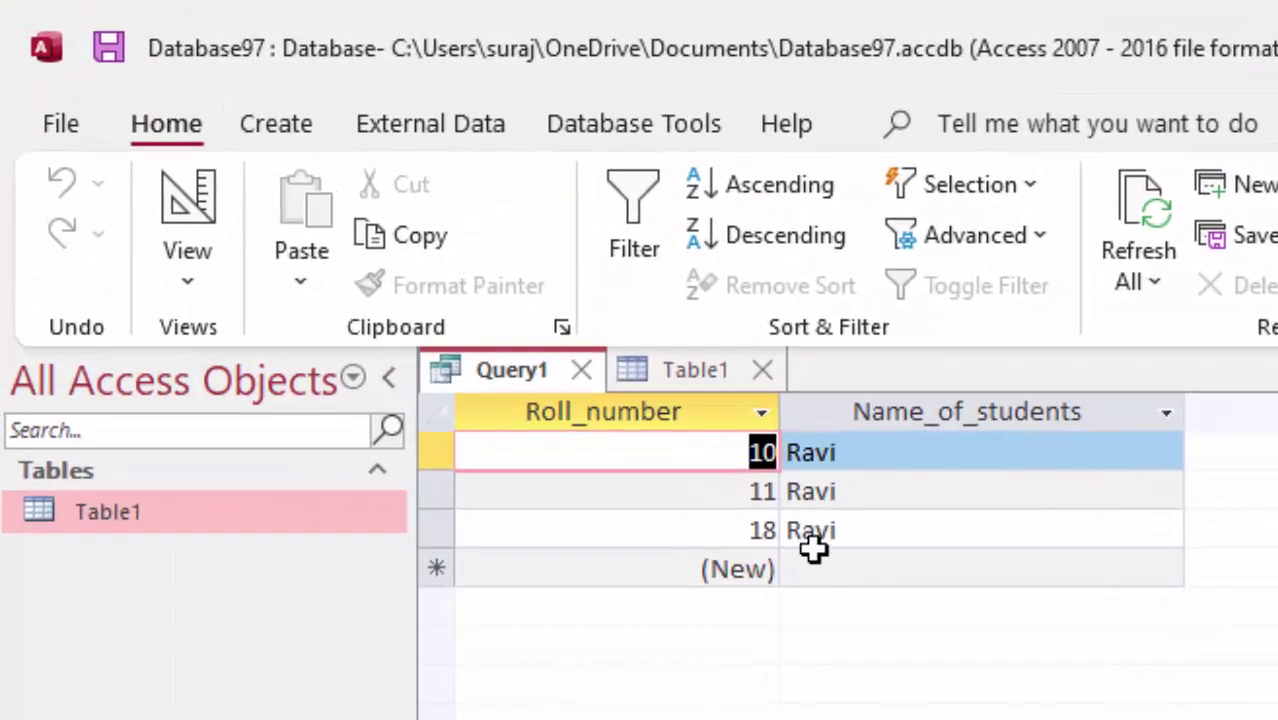
Select the first Ravi result and open Query1's view list: Datasheet, SQL, Design View.
click(856, 453)
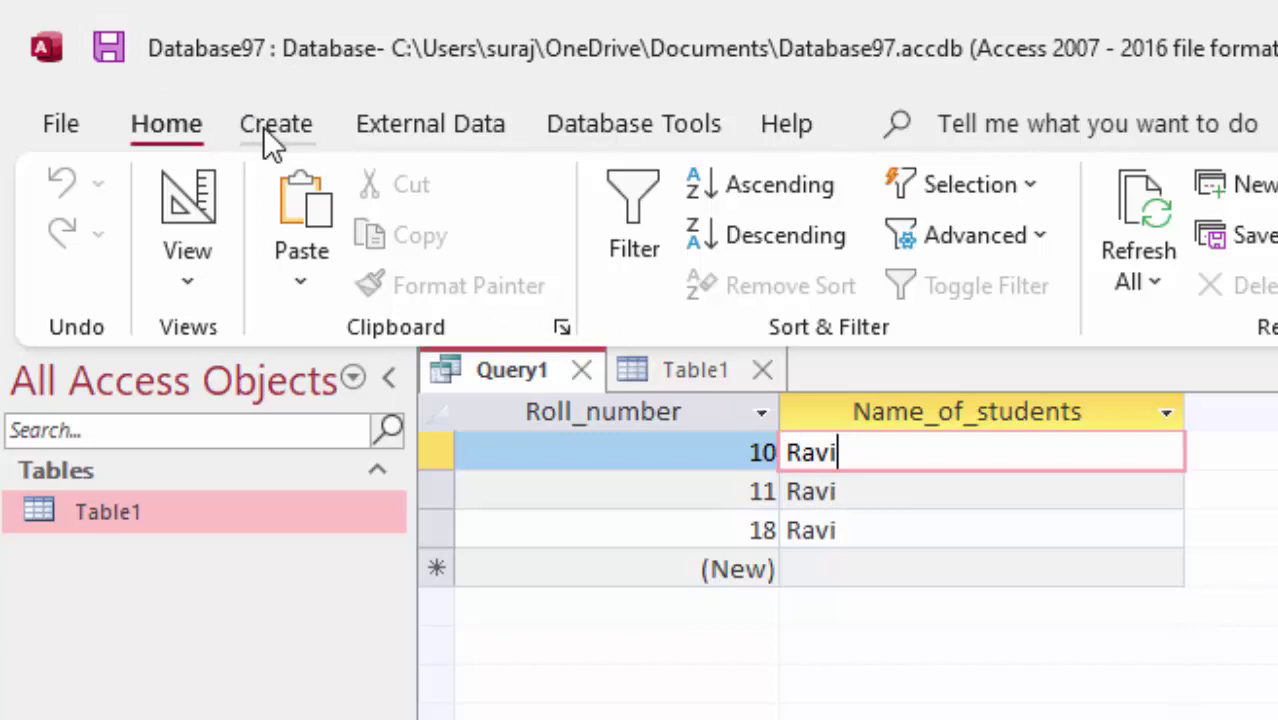
click(209, 253)
Convert Query1 to an update query setting Name_of_students to Sonu, and run it.
click(334, 557)
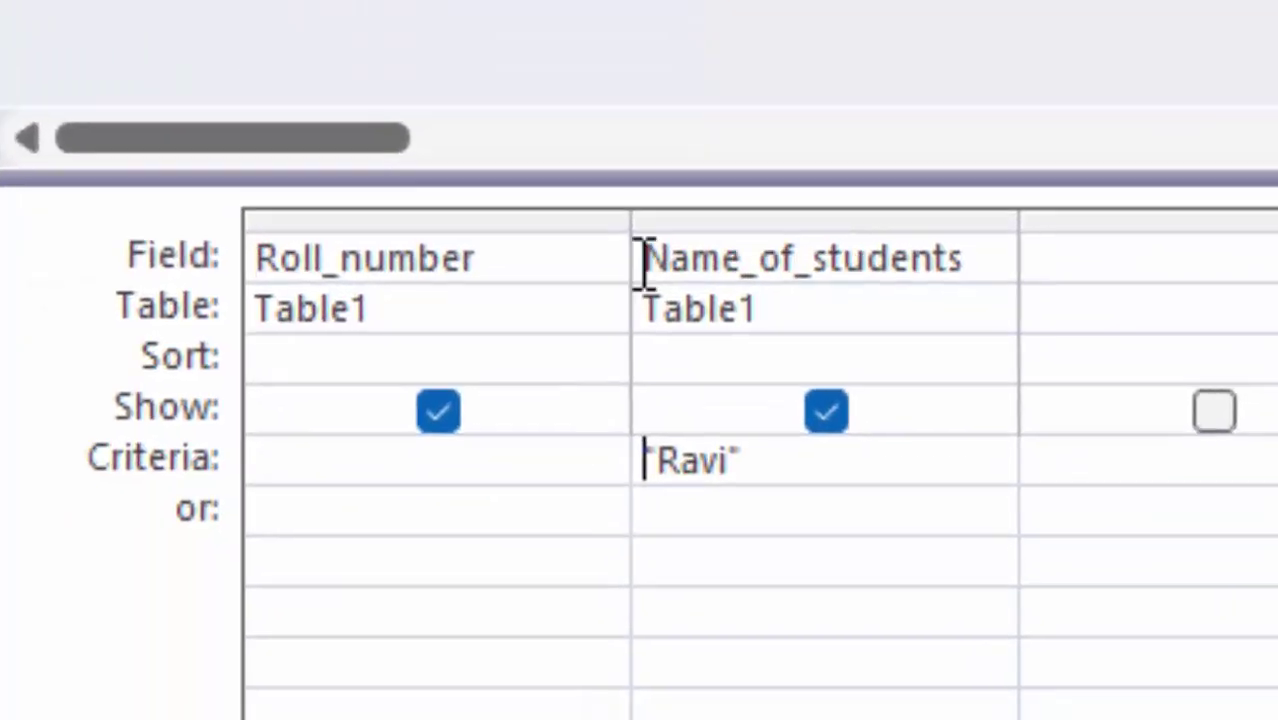
click(822, 478)
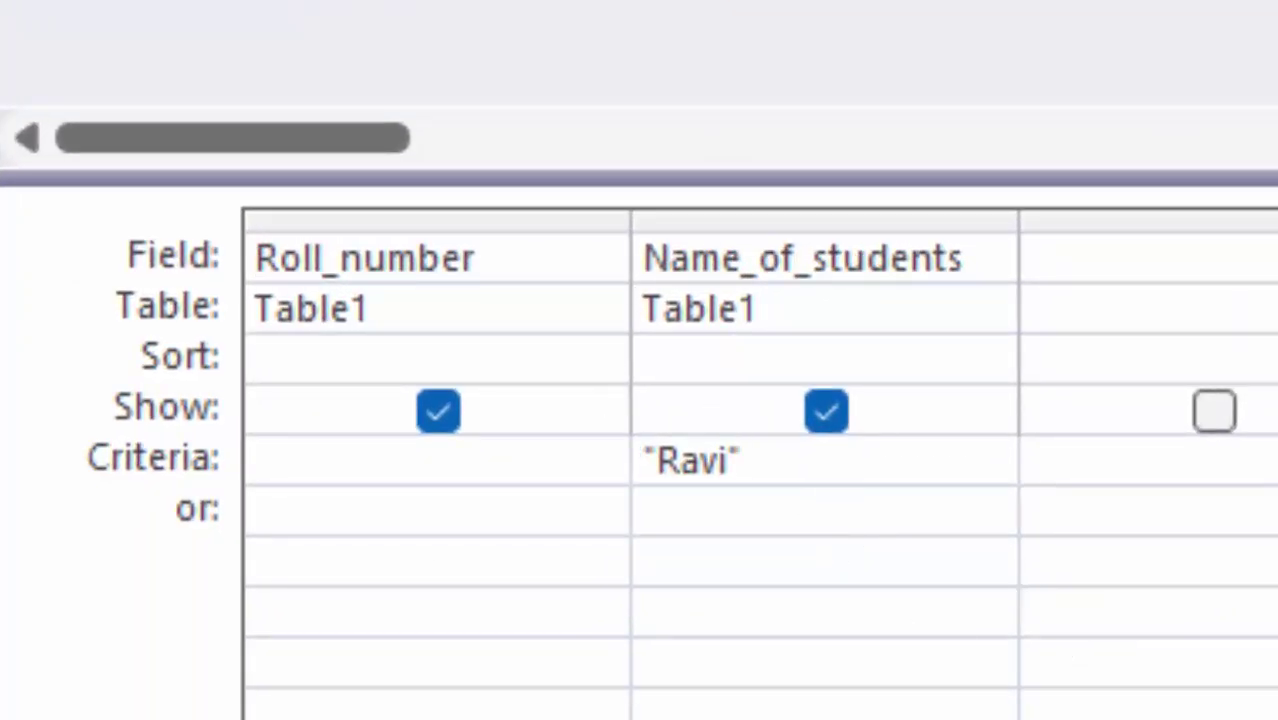
click(237, 137)
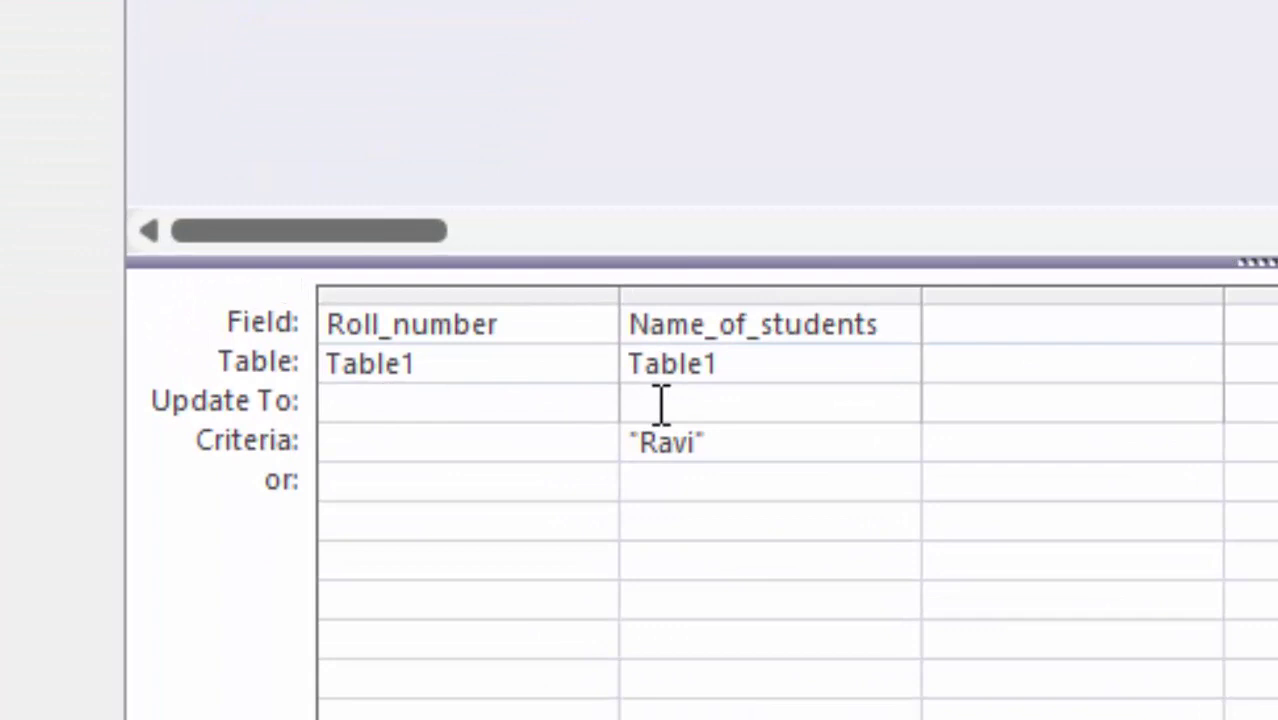
click(679, 399)
text(Sonu)
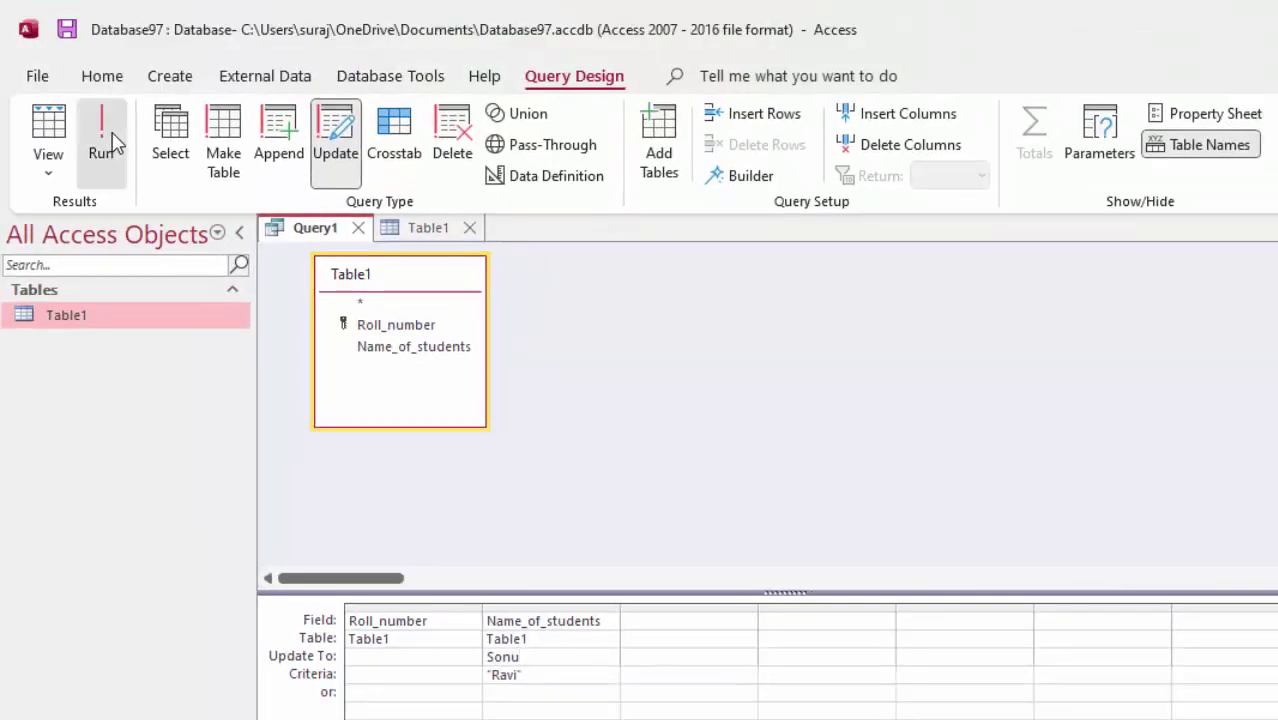
click(113, 143)
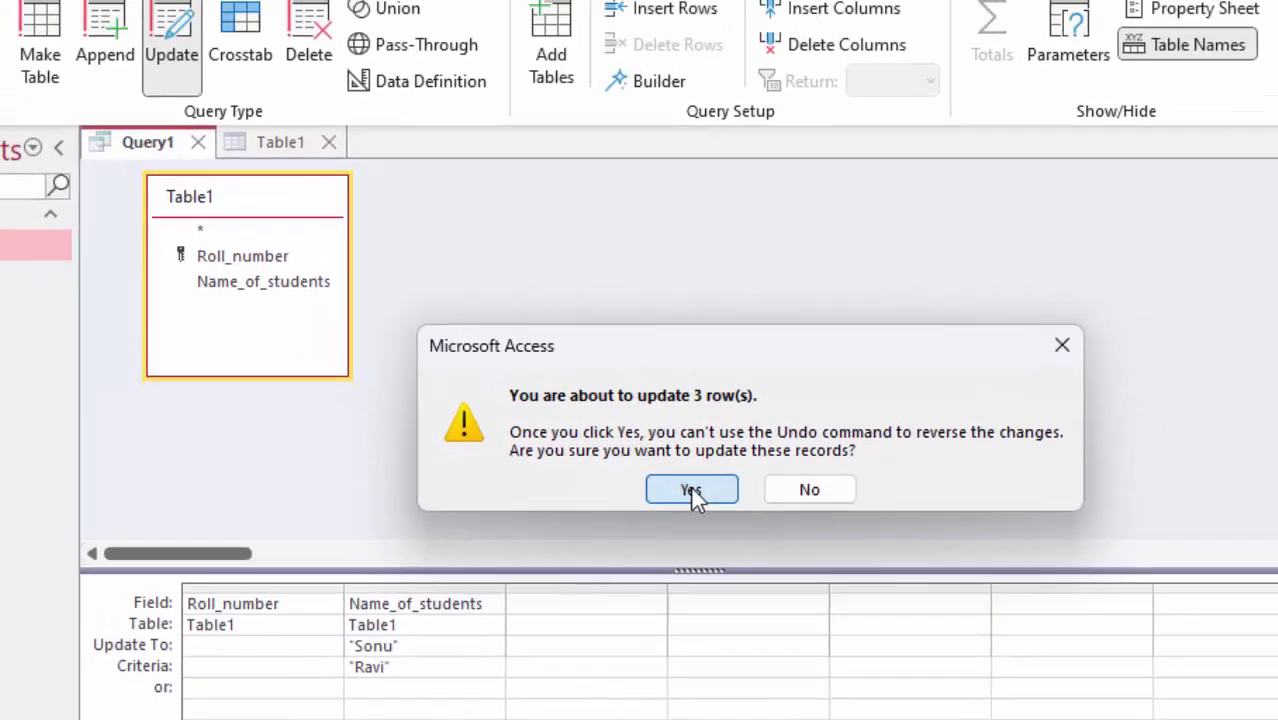
Confirm updating the 3 rows, save the query as Query1, and return to Table1.
click(568, 440)
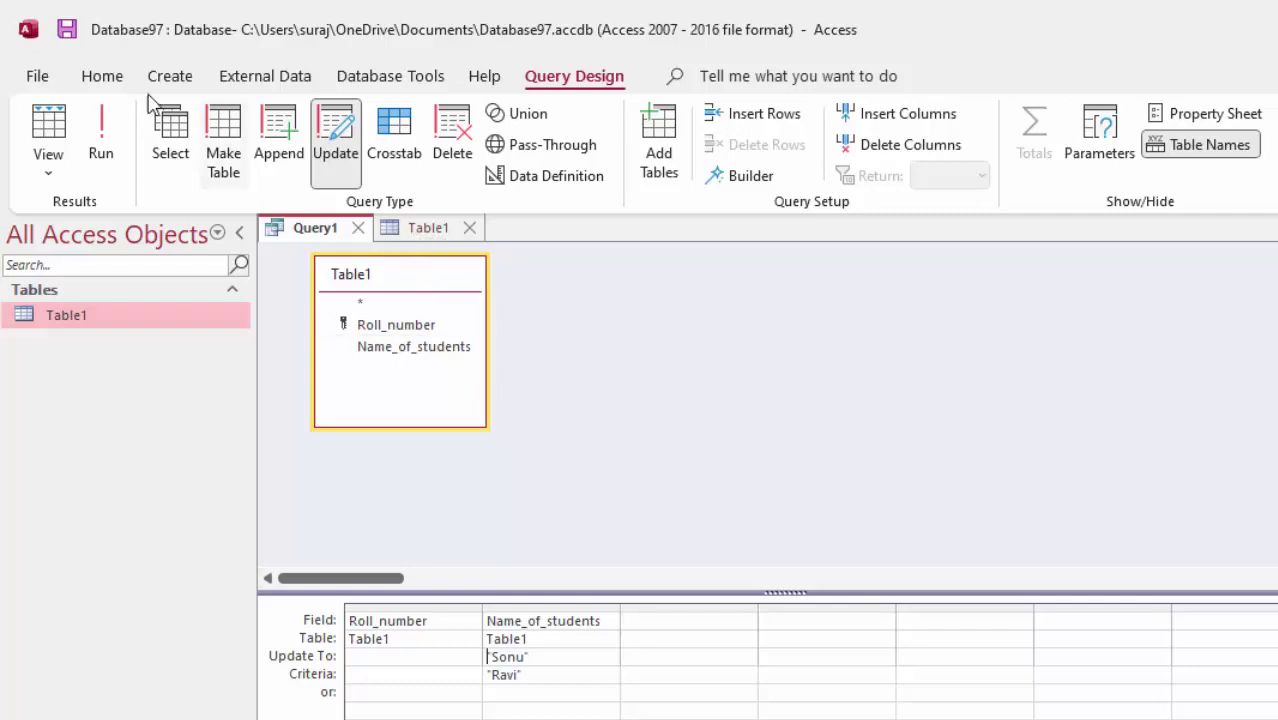
click(66, 29)
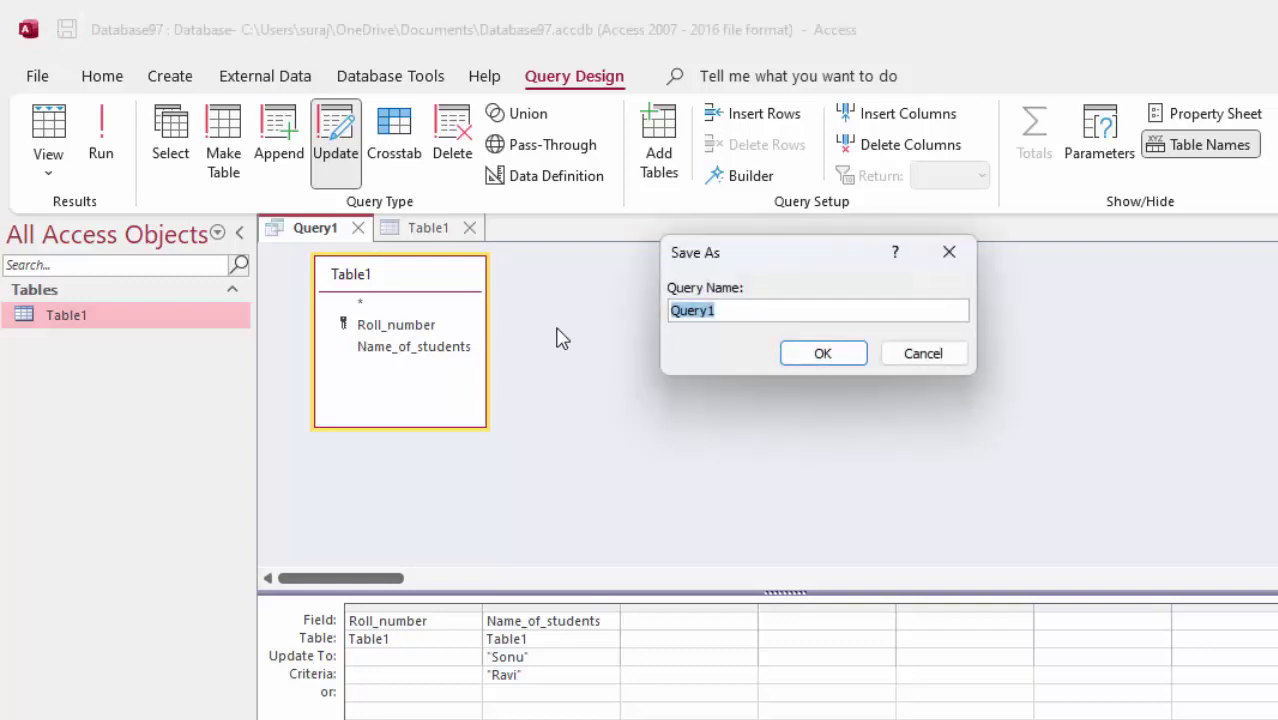
click(820, 352)
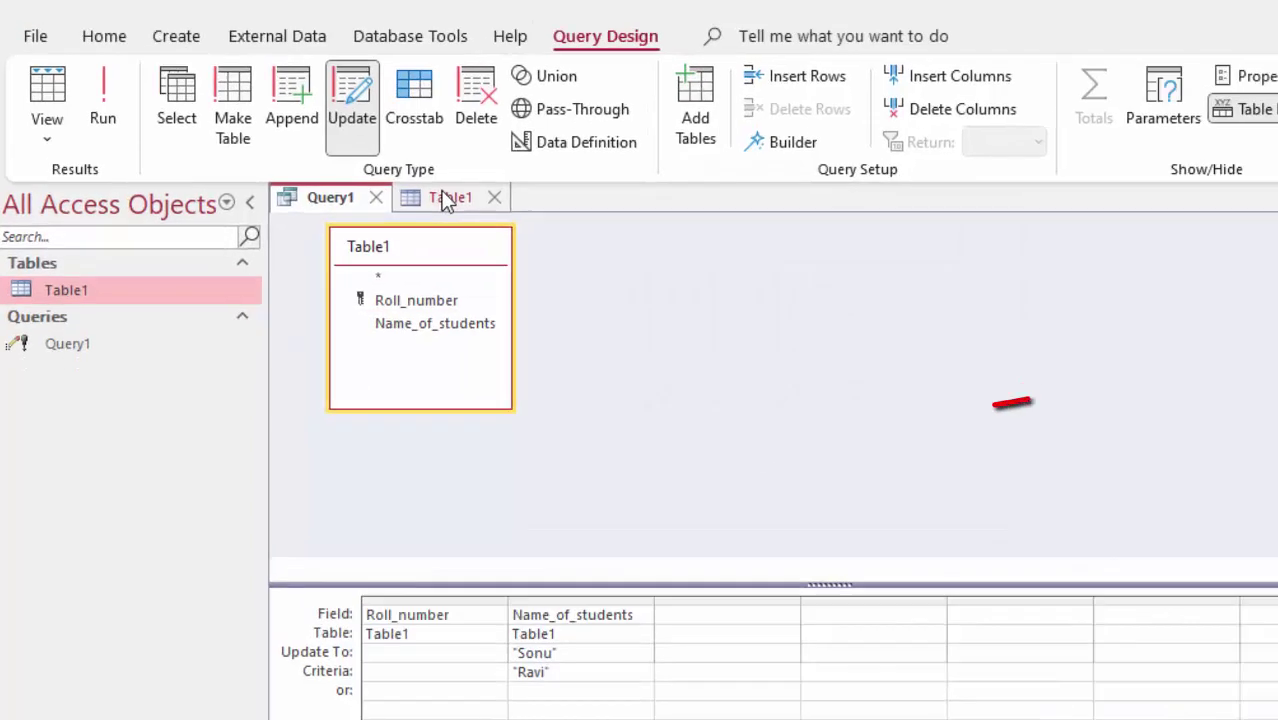
click(425, 227)
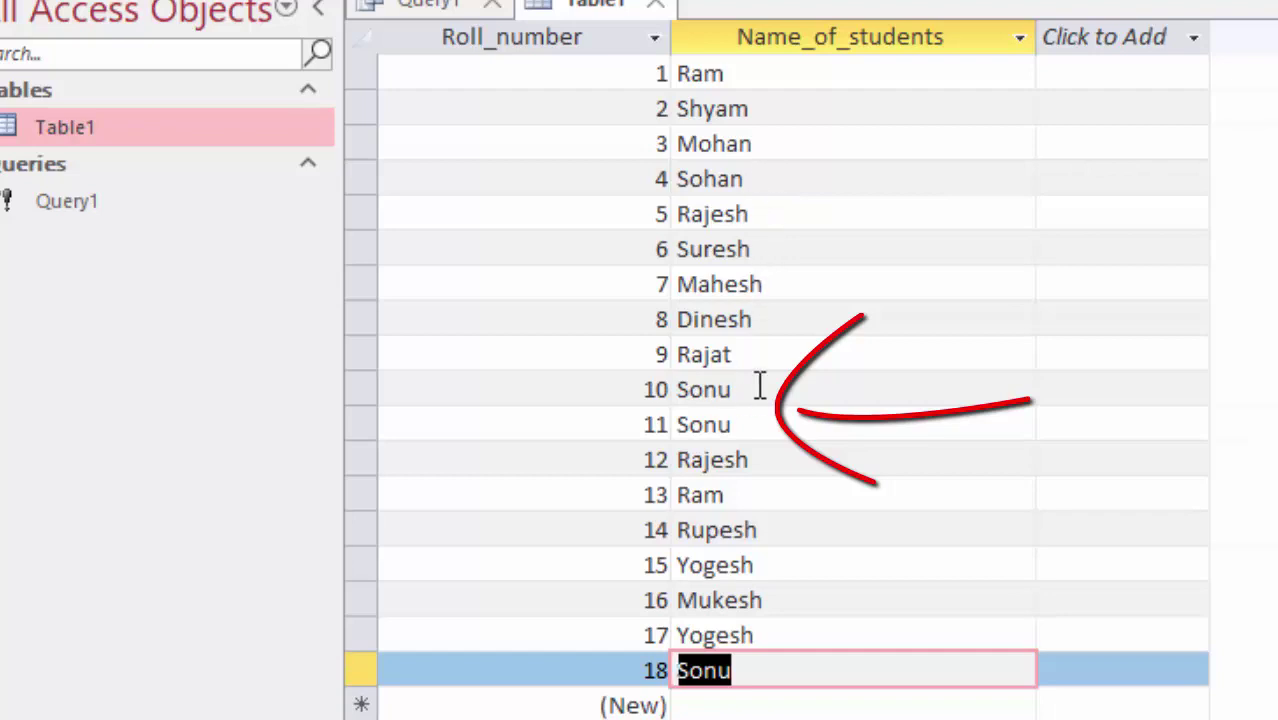
drag(745, 390, 613, 403)
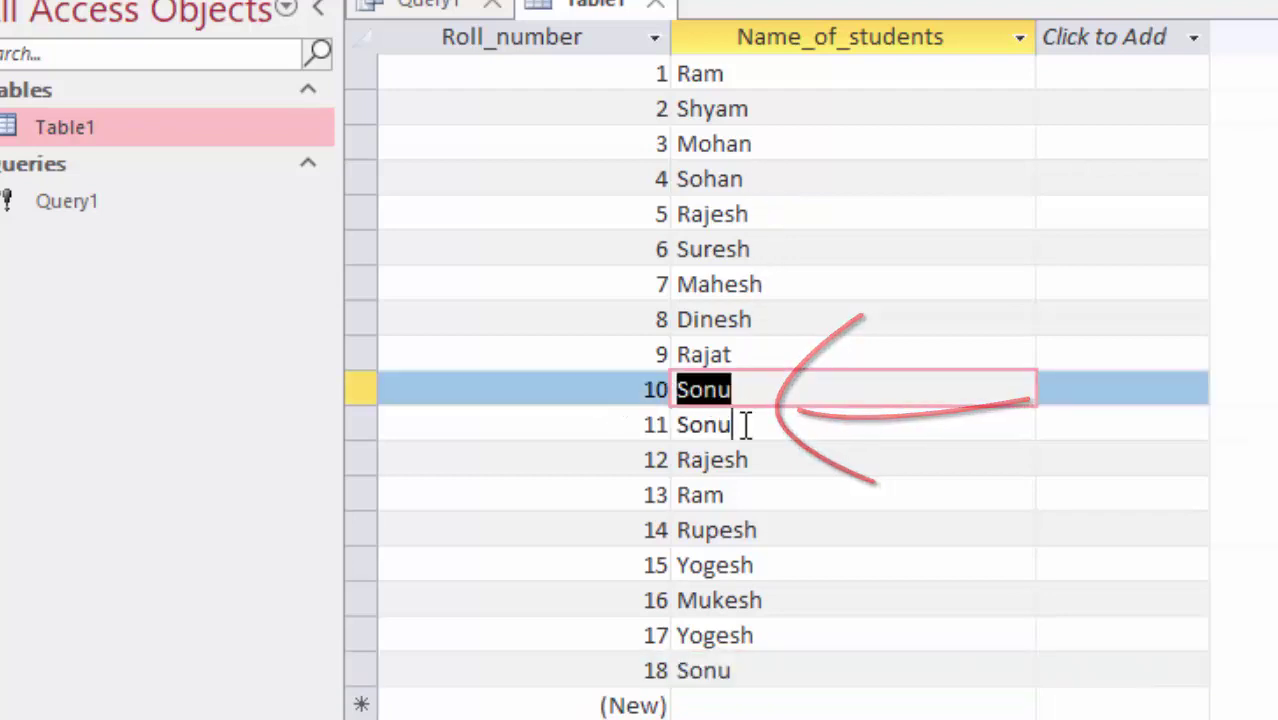
drag(745, 425, 619, 408)
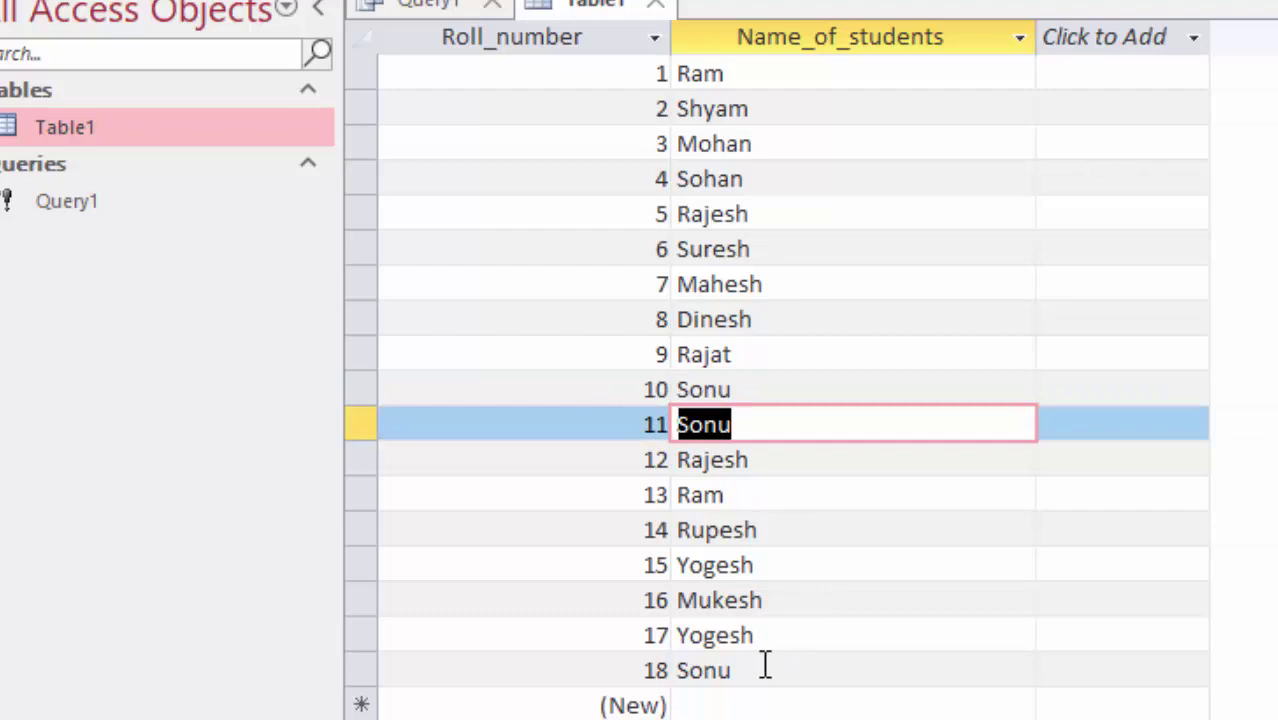
drag(764, 668, 662, 667)
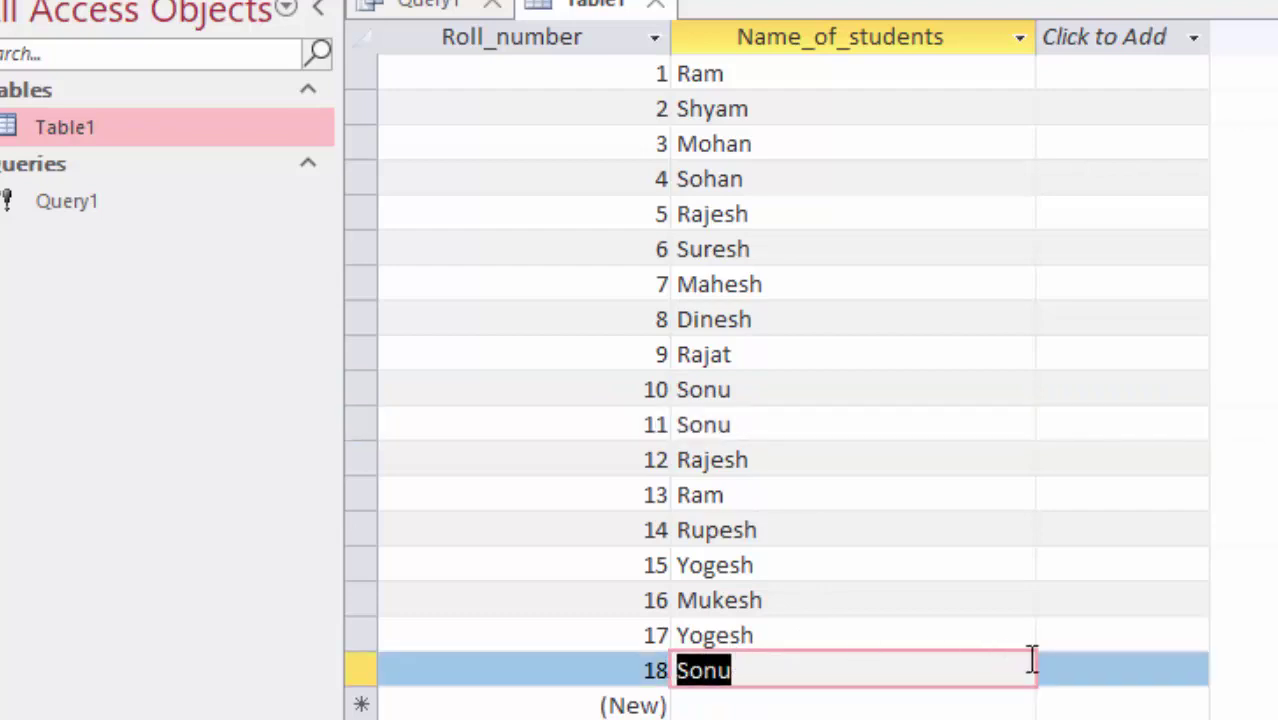